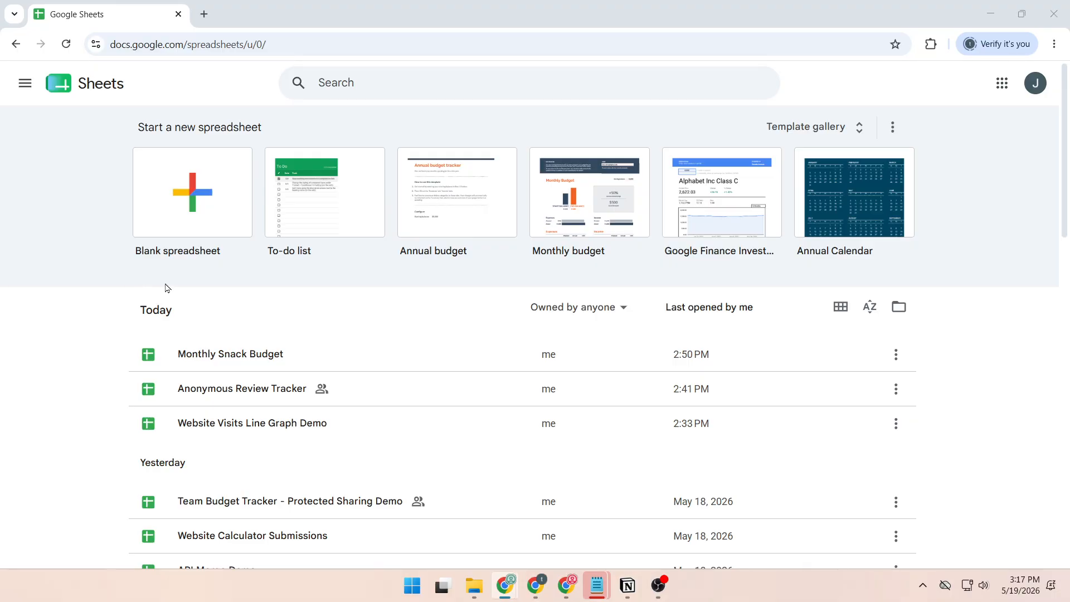
Step: Create a blank spreadsheet named "Validation Source - Demo" and dismiss the pre-built tables suggestions
left_click_drag(287, 45, 58, 44)
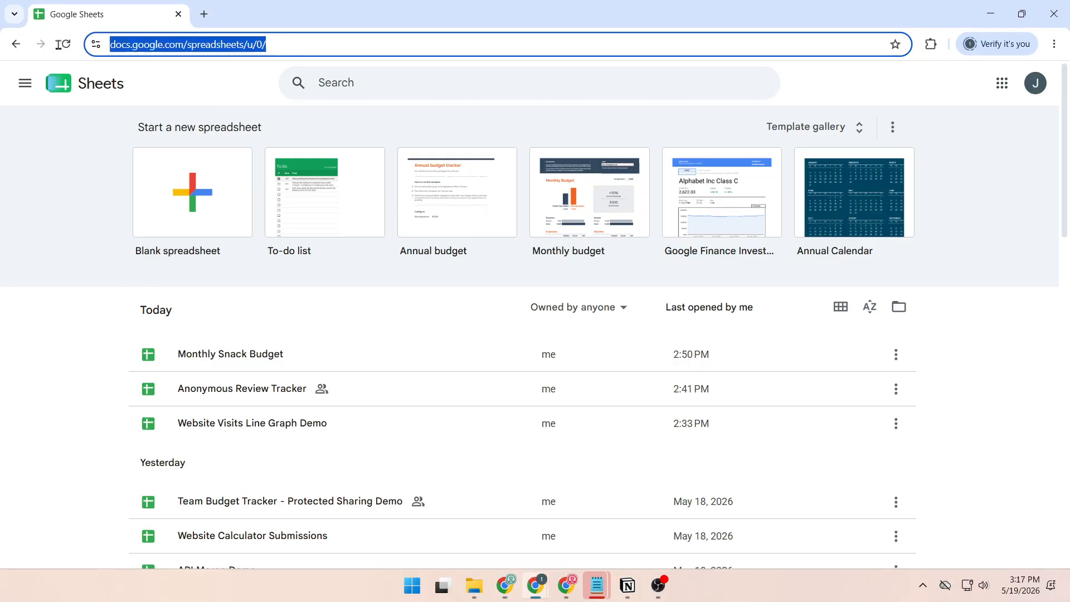
left_click_drag(137, 133, 330, 139)
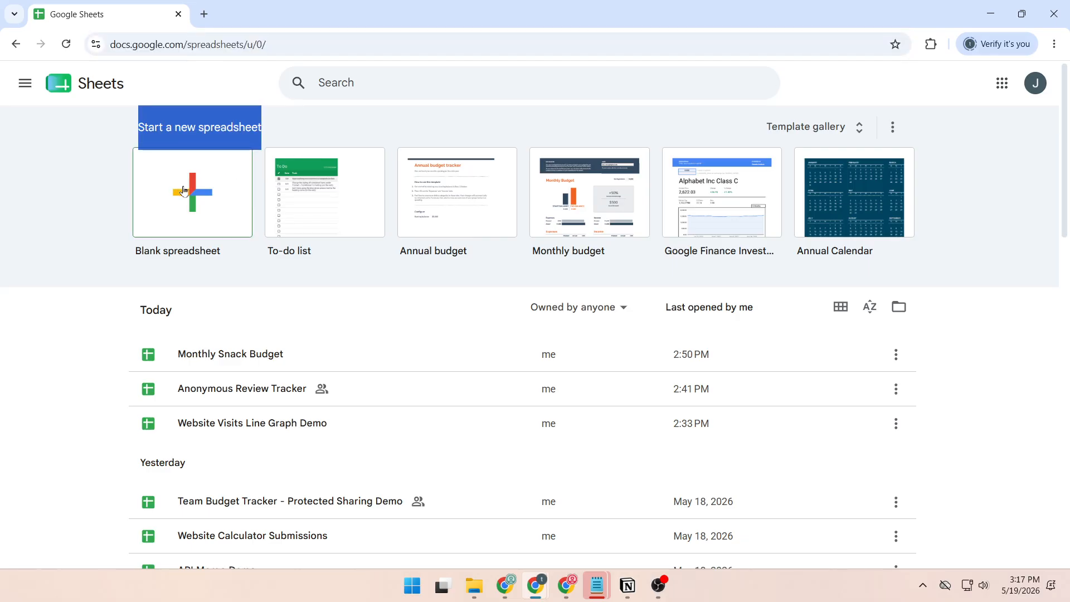
left_click(188, 205)
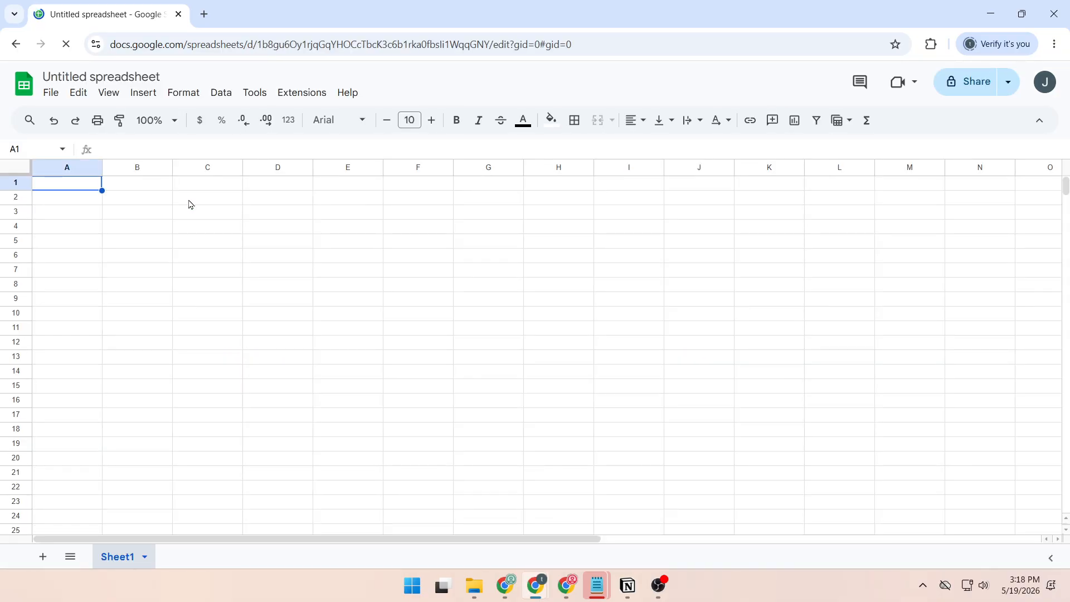
left_click(128, 78)
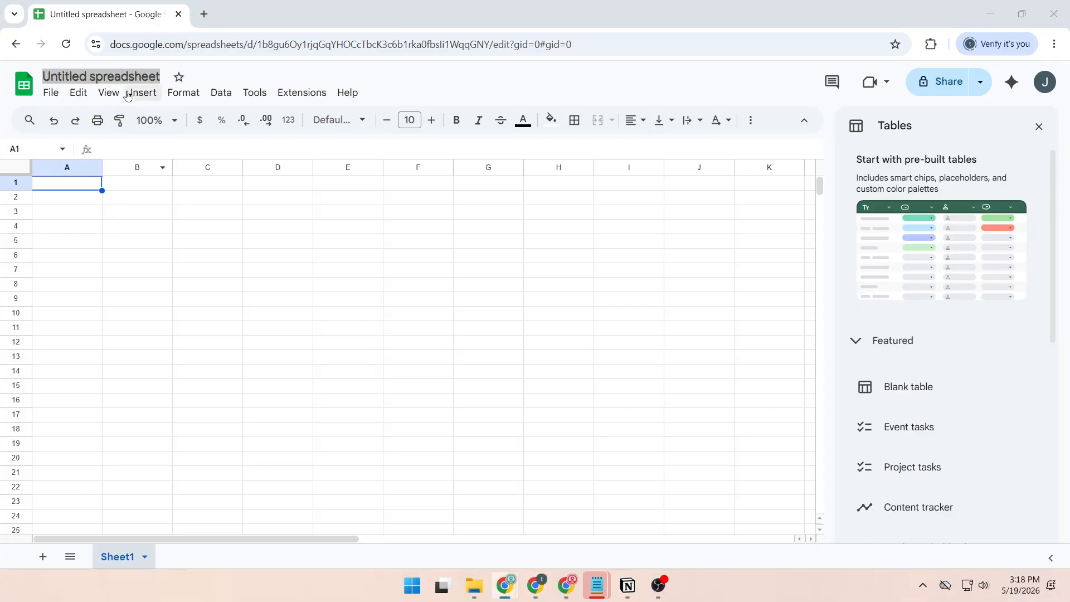
left_click(121, 76)
key("ctrl+a")
type("Validation Source - Demo")
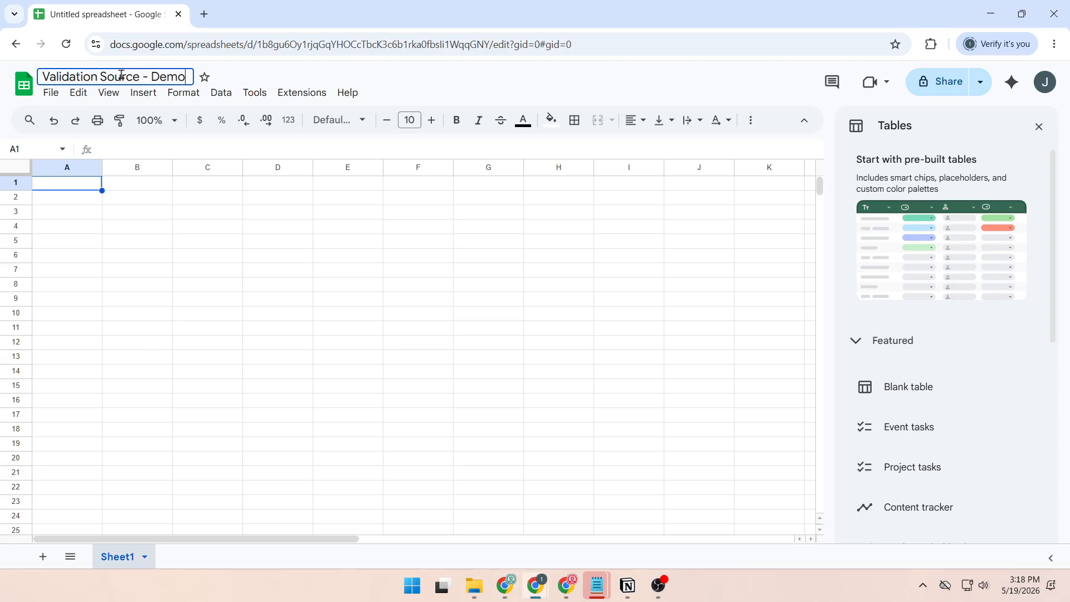
left_click(1035, 132)
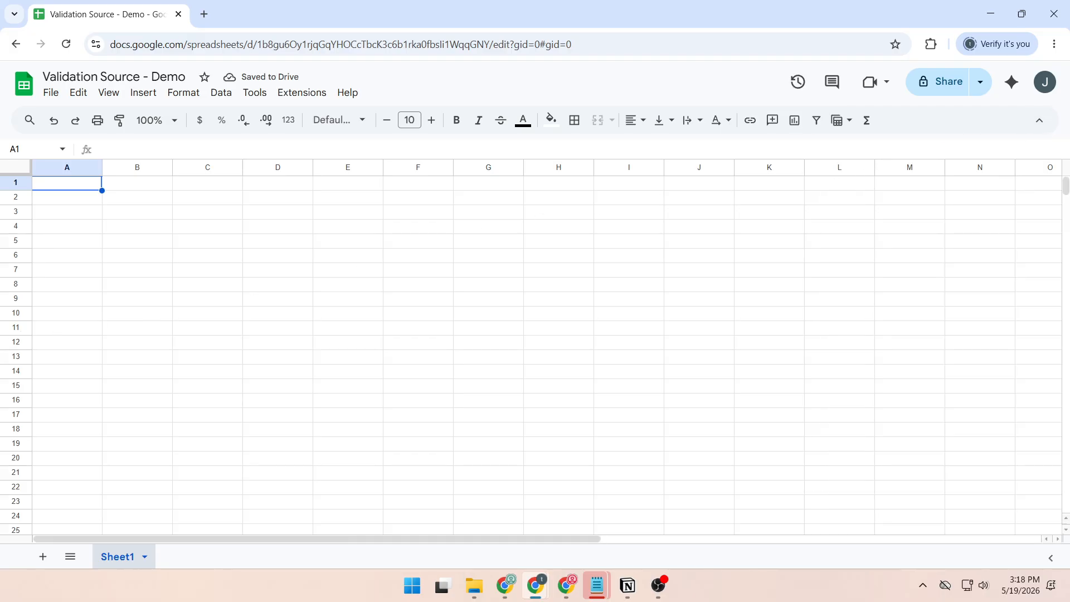
Step: Enter the heading "Reusable status validation" in cell A1 and widen column A to fit it
key("alt+Tab")
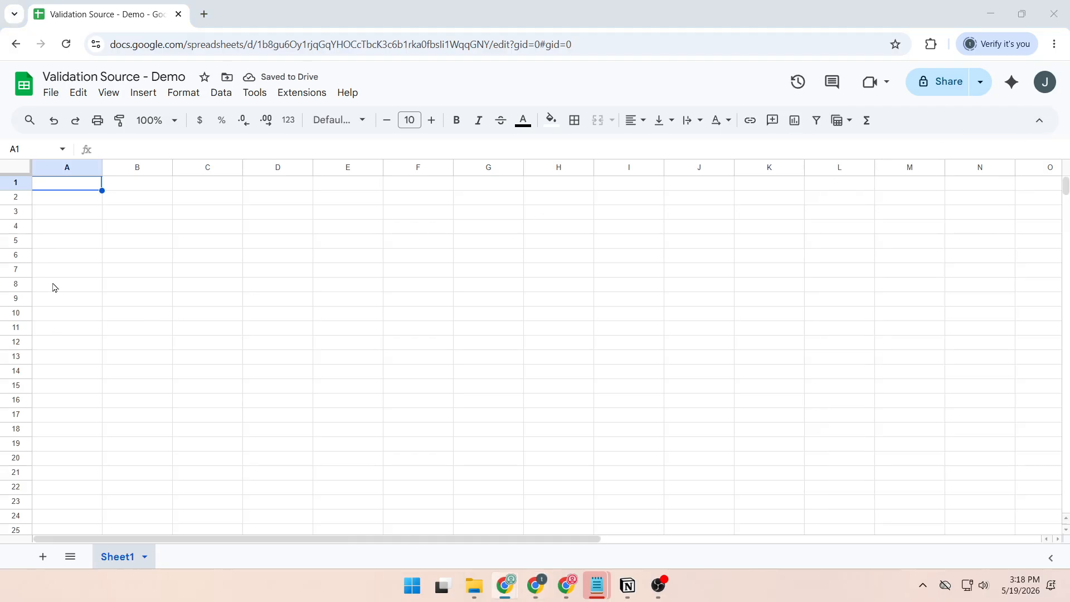
left_click(73, 189)
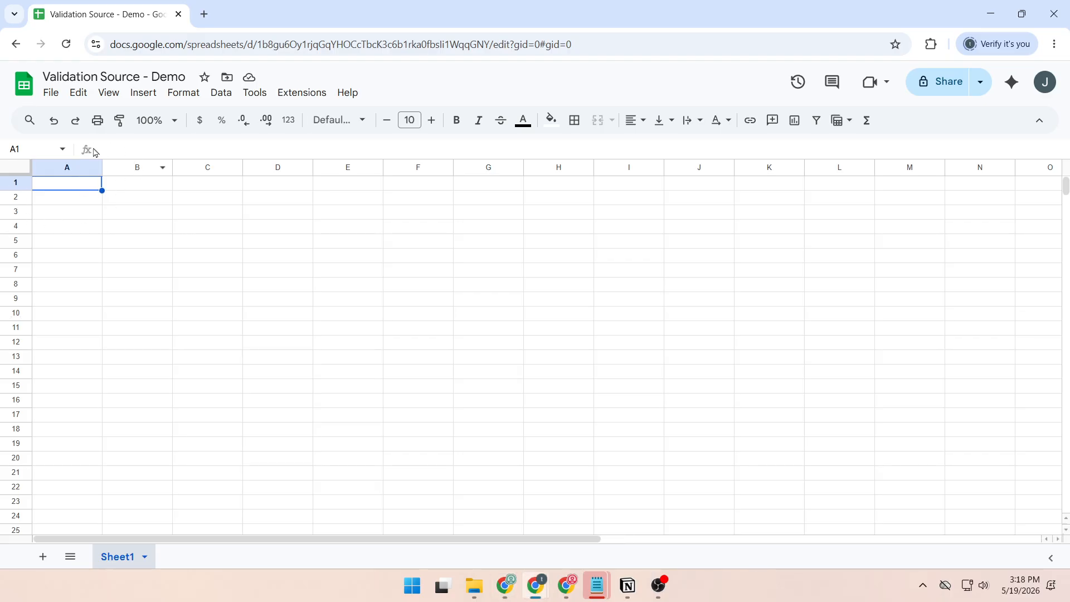
type("Reusable status validation")
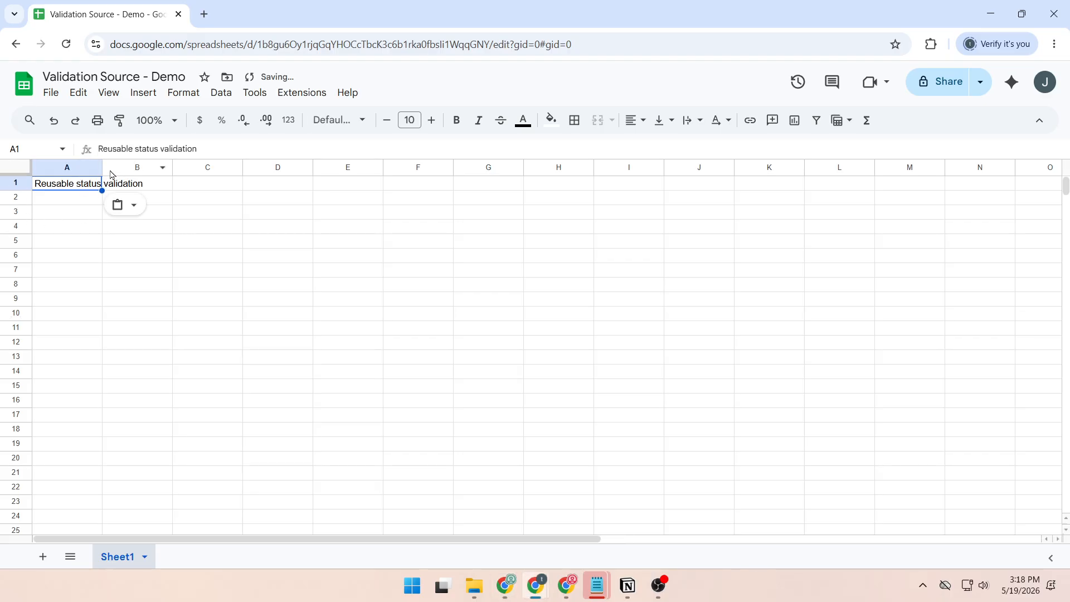
double_click(102, 167)
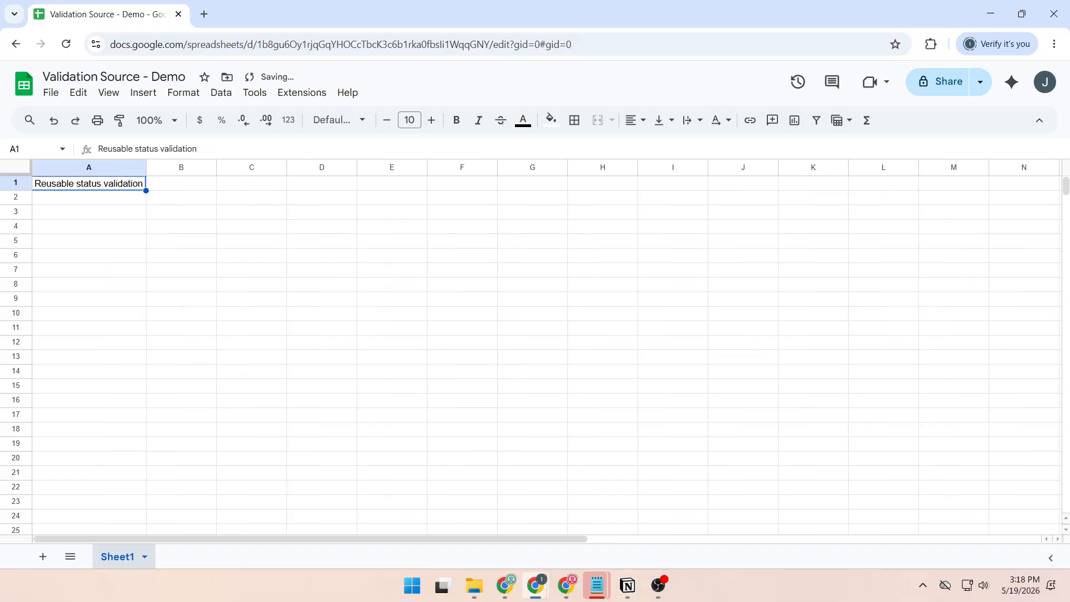
Step: Insert a dropdown in cell A2, directly below the "Reusable status validation" heading
left_click(119, 205)
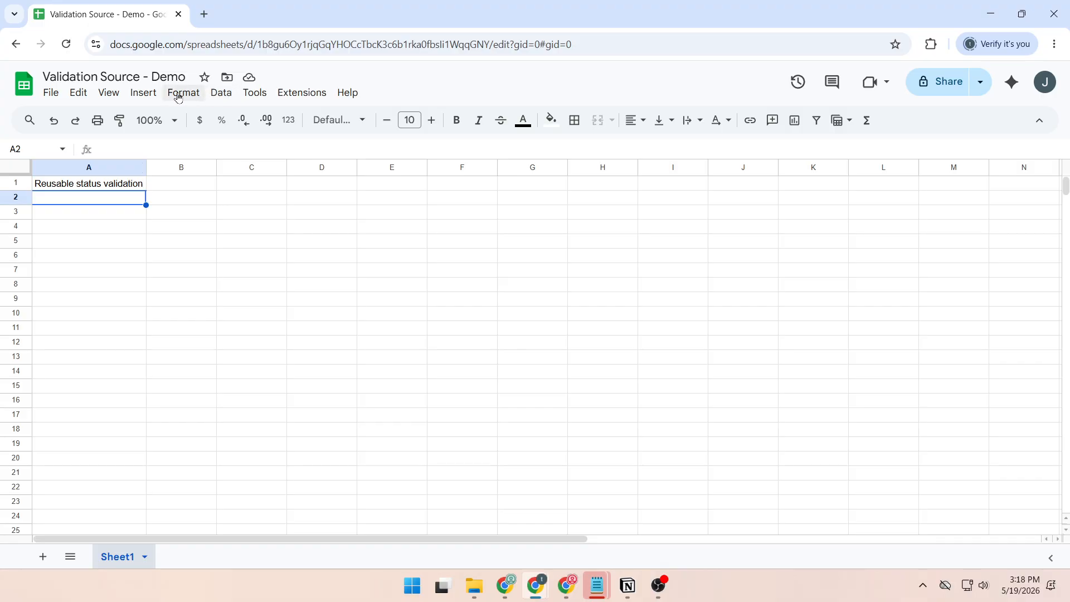
left_click(140, 96)
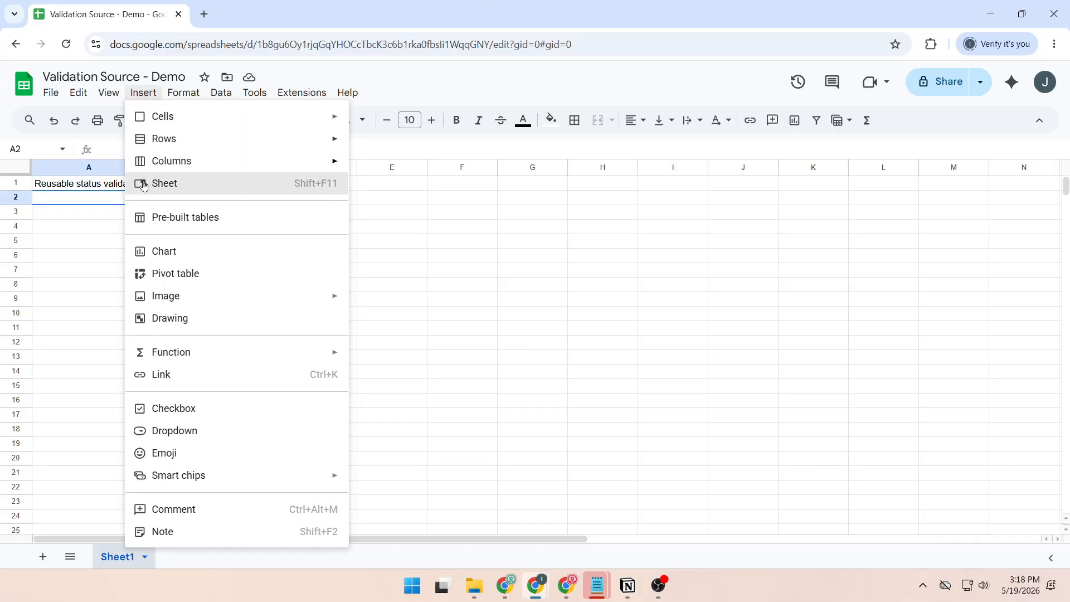
mouse_move(178, 306)
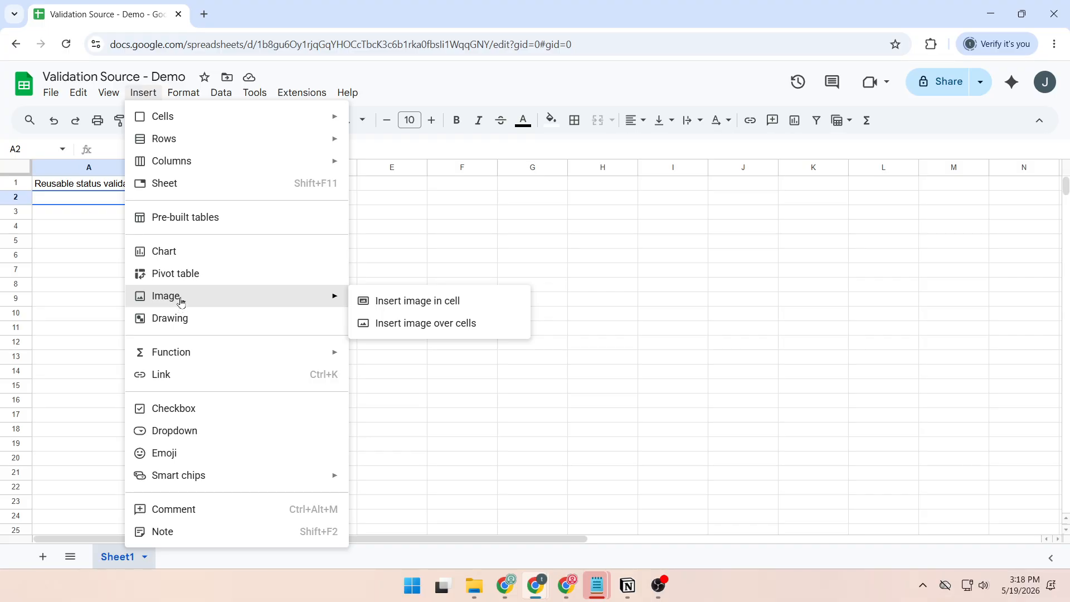
left_click(194, 430)
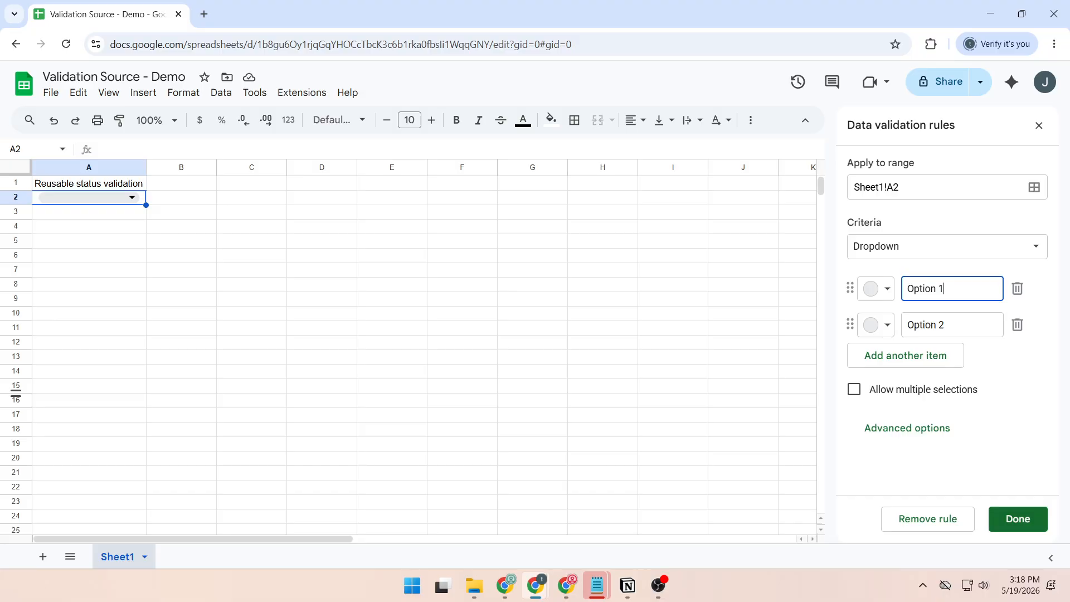
Step: Define four options for the A2 dropdown: Not started, In progress, Blocked and Done
left_click(938, 286)
triple_click(939, 286)
type("Not started")
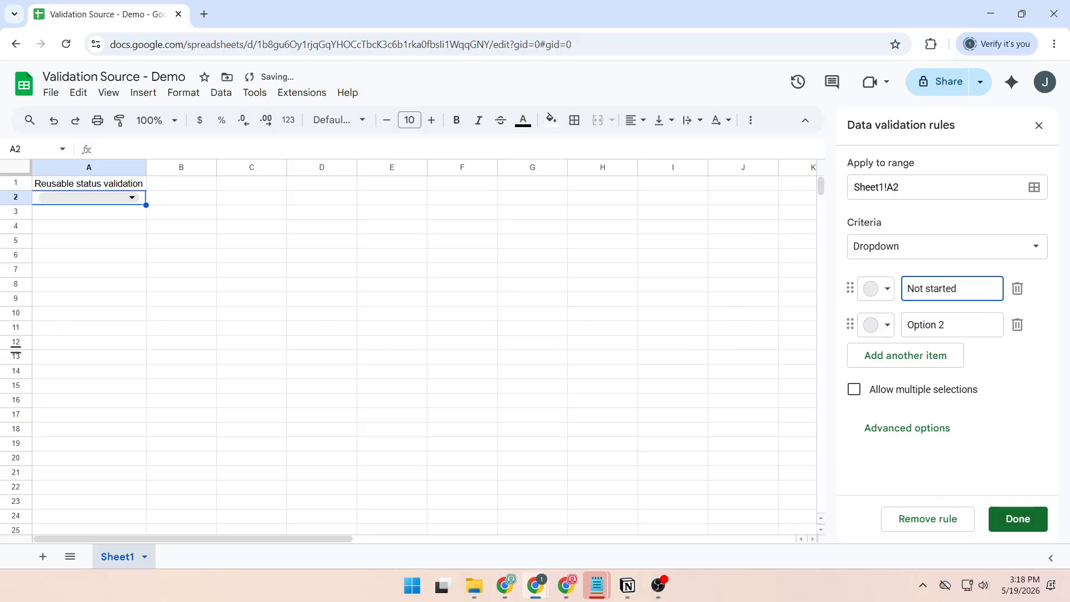
left_click(936, 326)
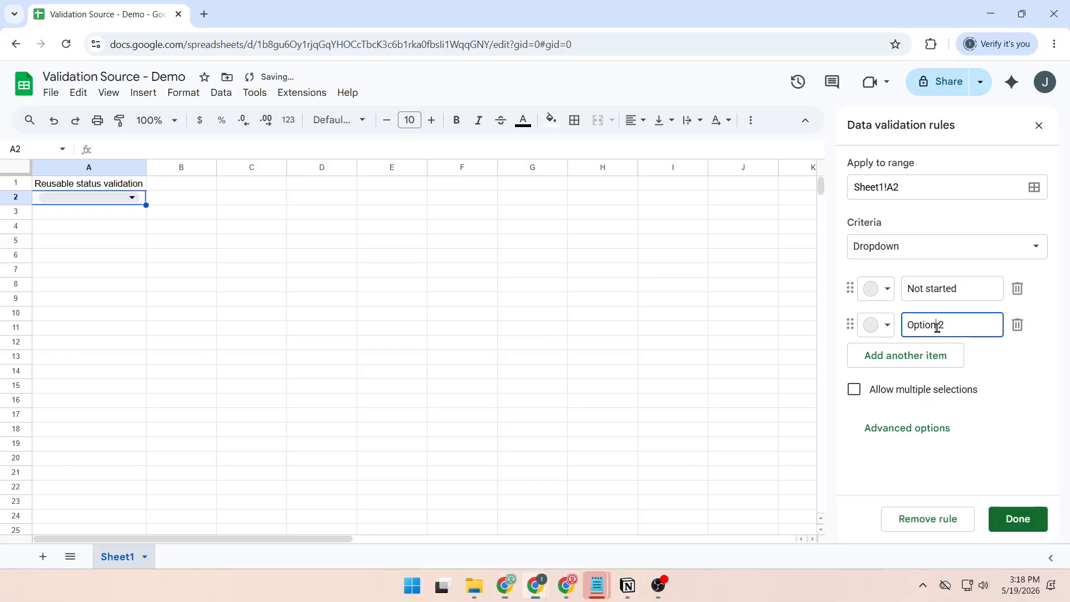
triple_click(937, 326)
type("In progress")
left_click(868, 356)
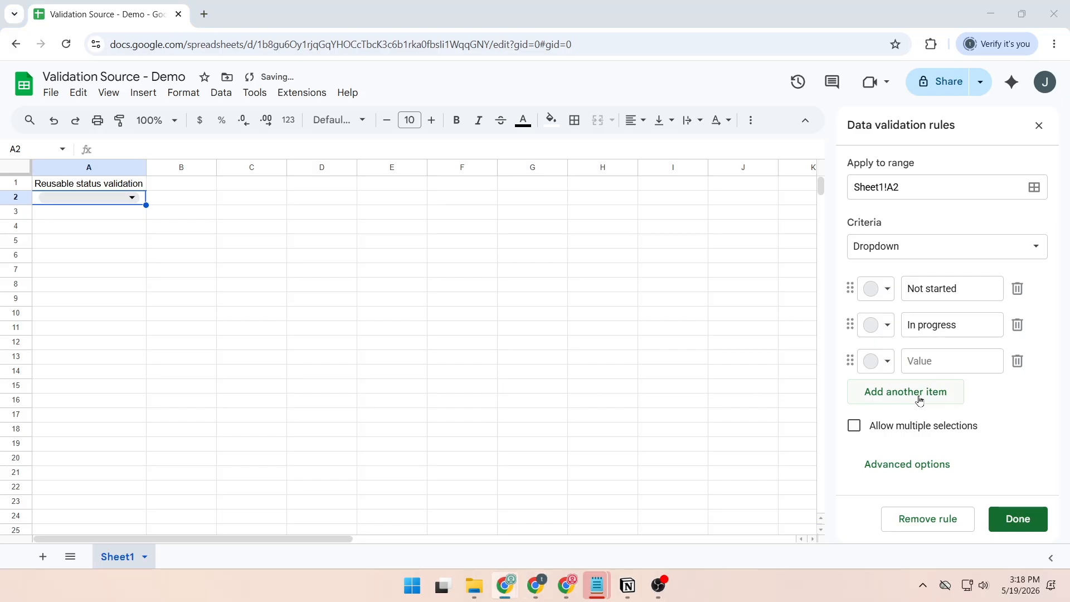
left_click(931, 360)
type("Blocked")
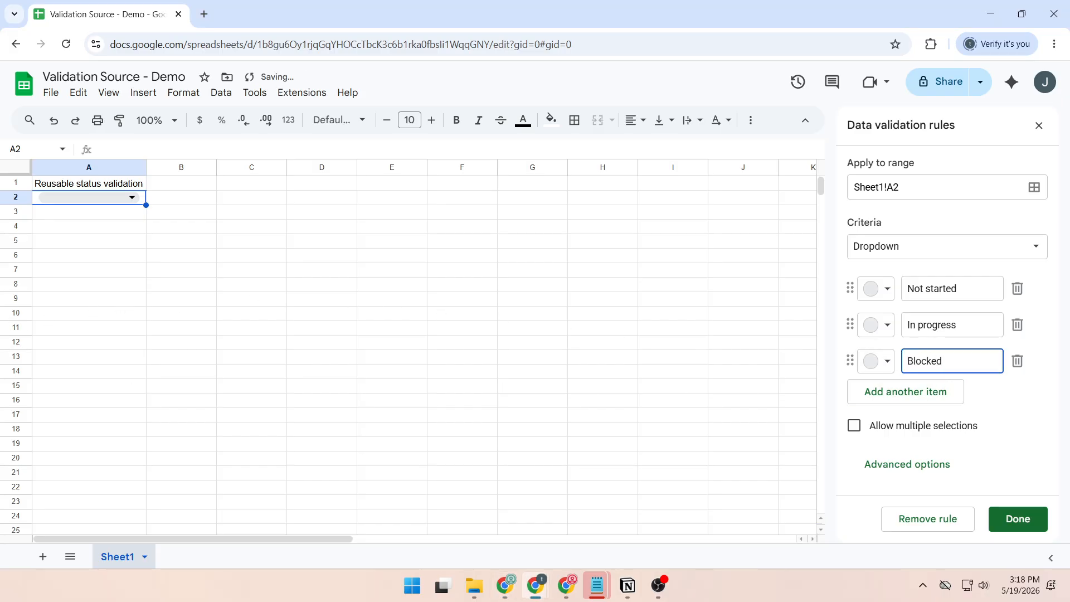
left_click(939, 391)
type("Done")
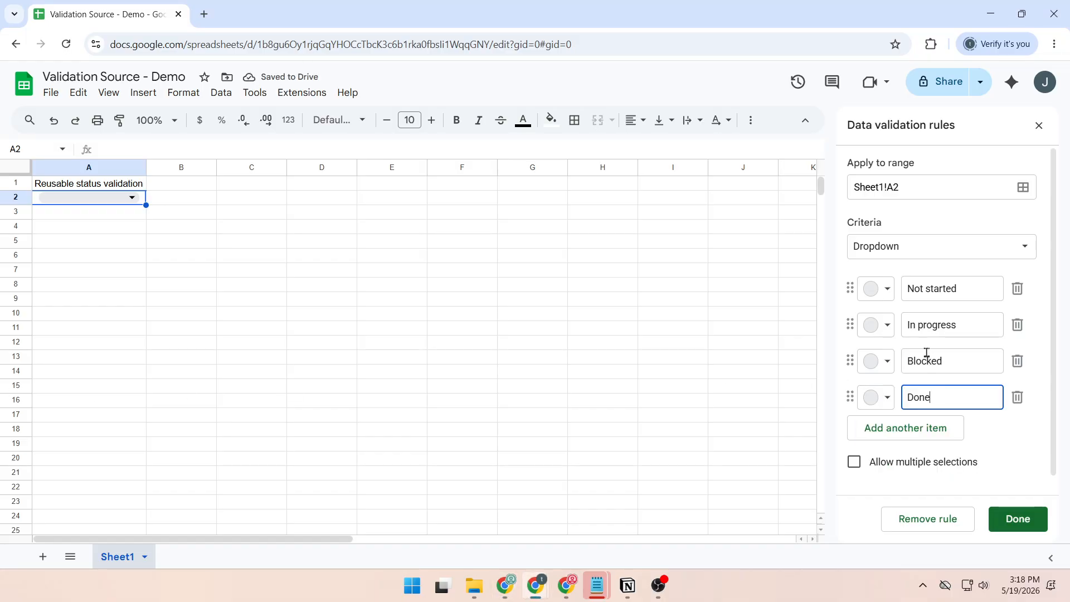
Step: Color the dropdown options: light red for Not started, light orange for In progress and dark gray for Blocked
left_click(889, 291)
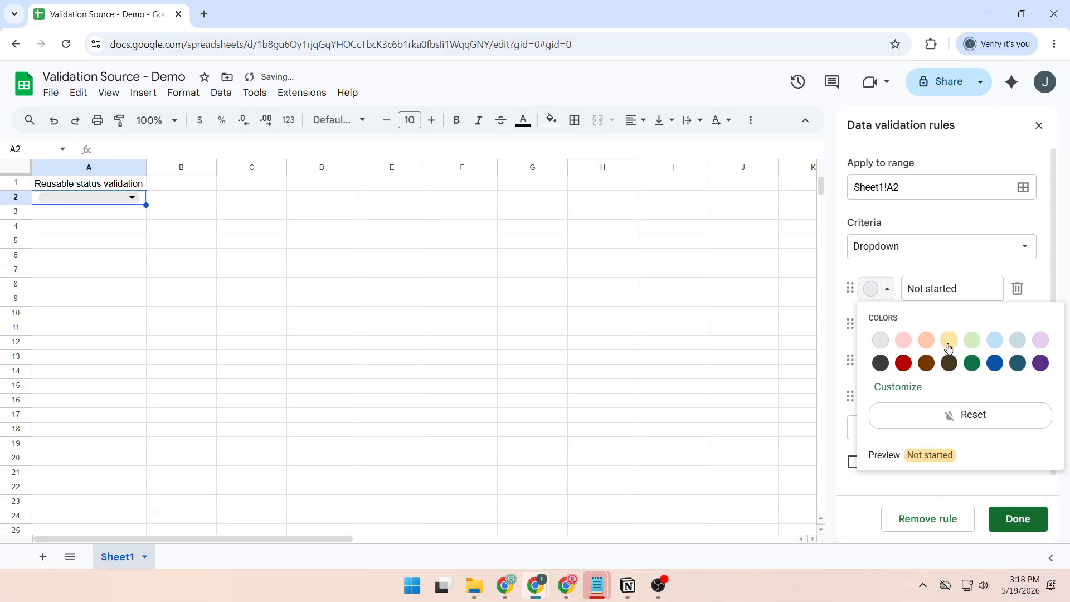
left_click(901, 344)
left_click(891, 332)
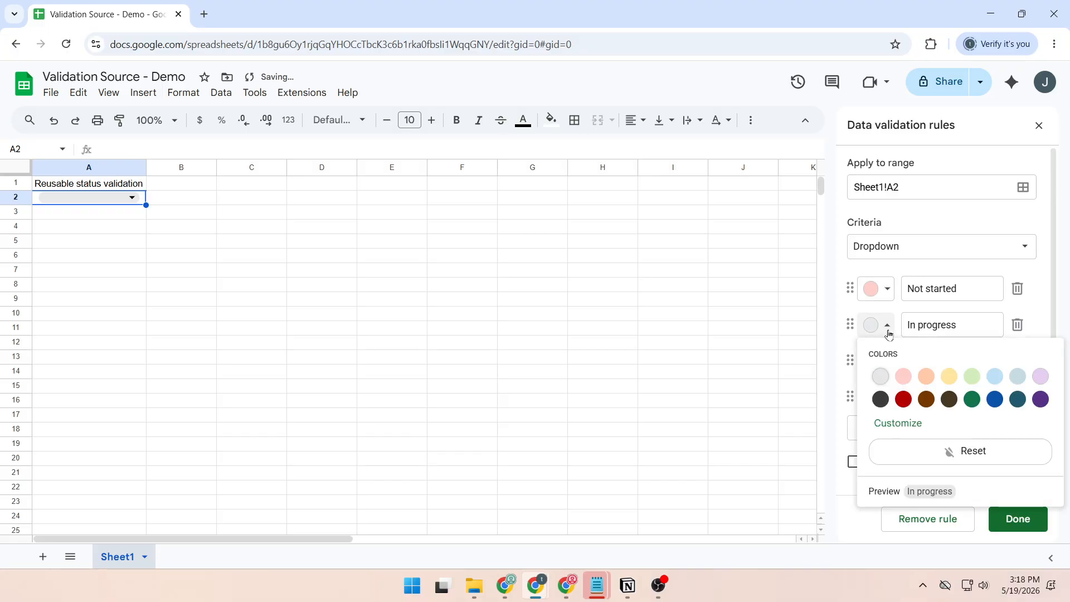
left_click(926, 377)
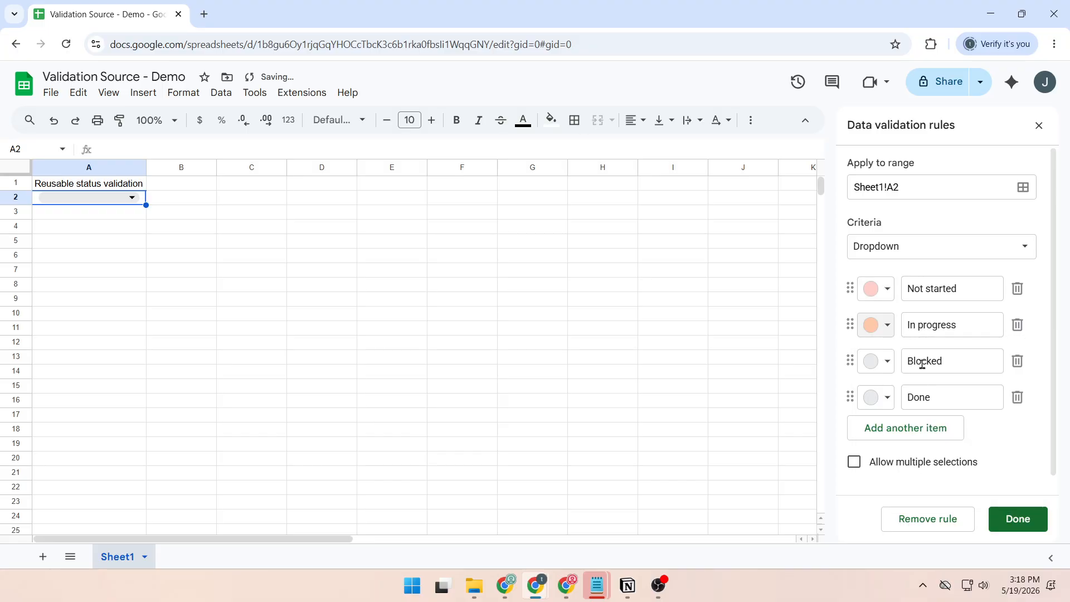
left_click(886, 361)
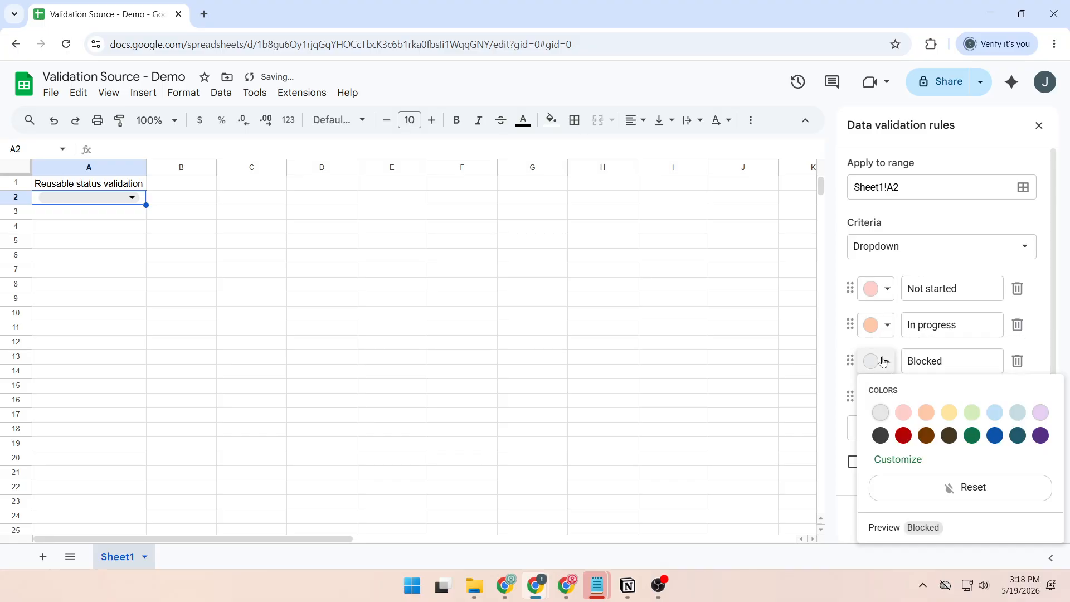
left_click(880, 436)
Step: Color the Done option light green and save the dropdown rule for A2
left_click(886, 398)
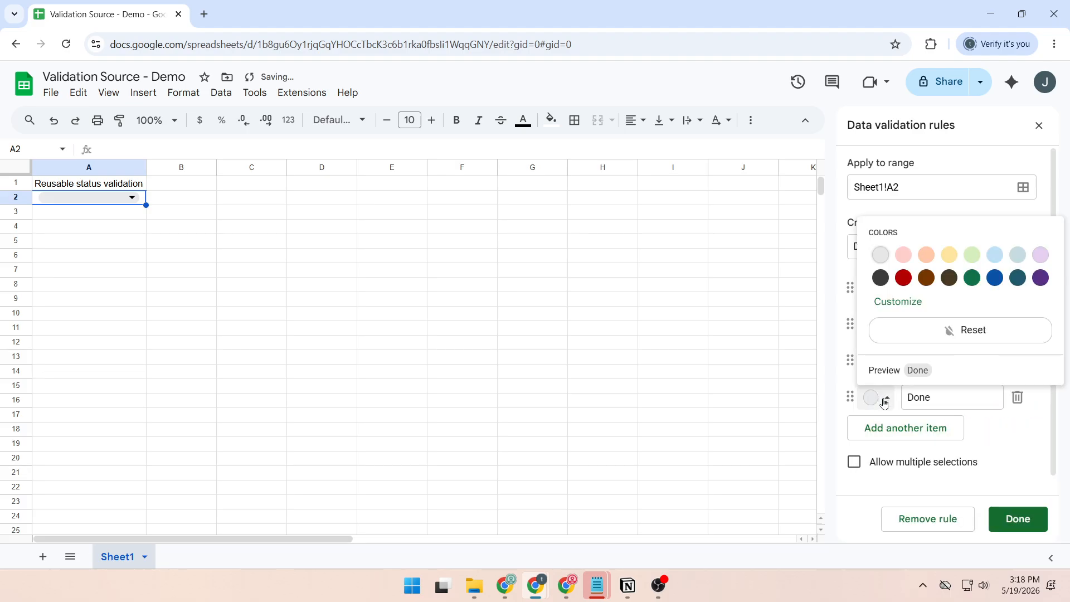
left_click(971, 278)
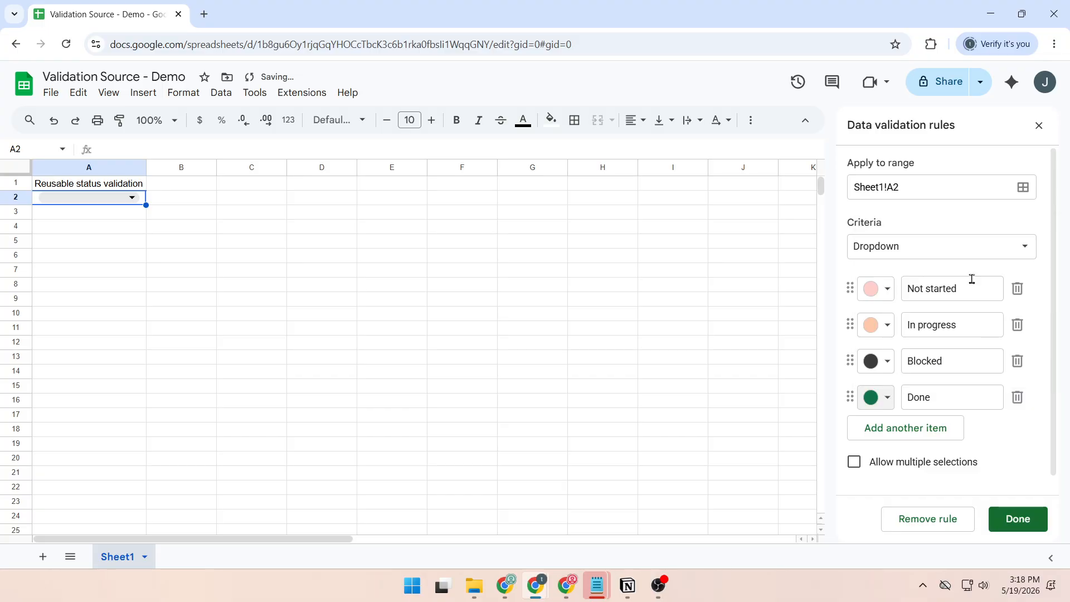
left_click(871, 403)
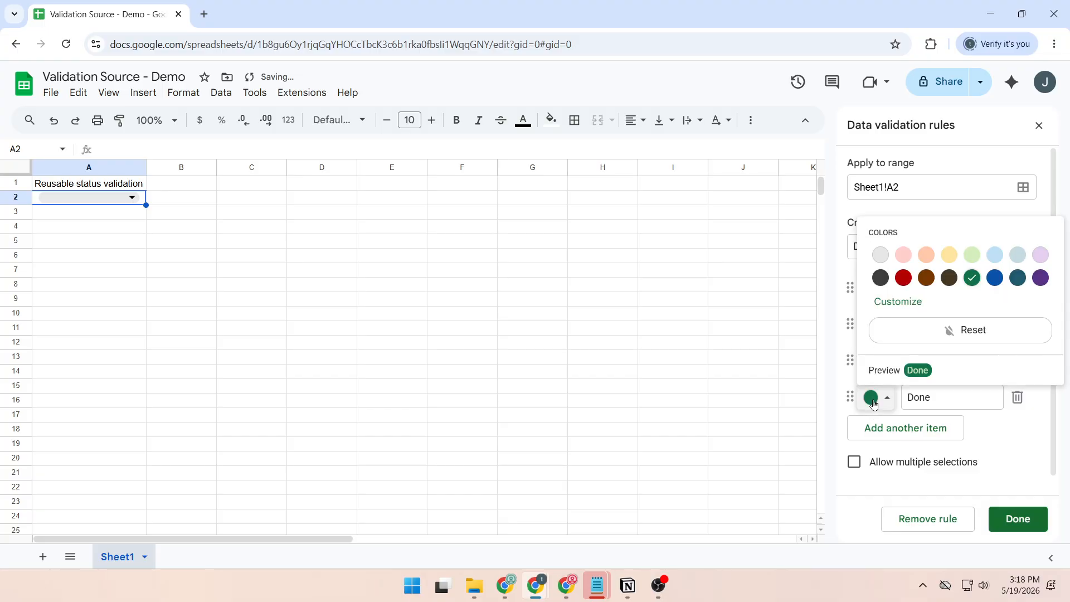
left_click(973, 256)
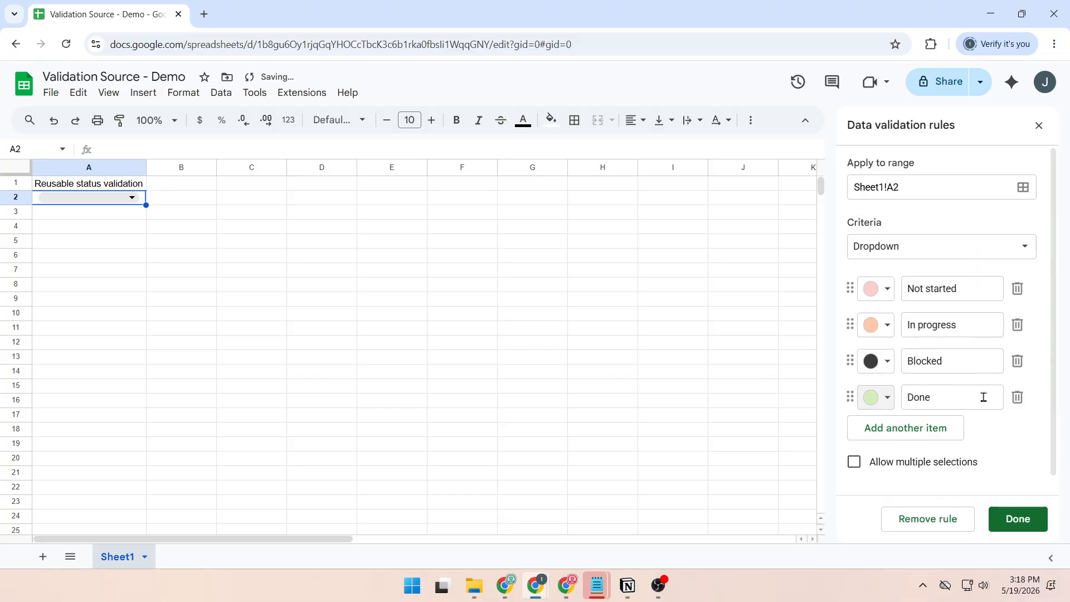
left_click(1020, 518)
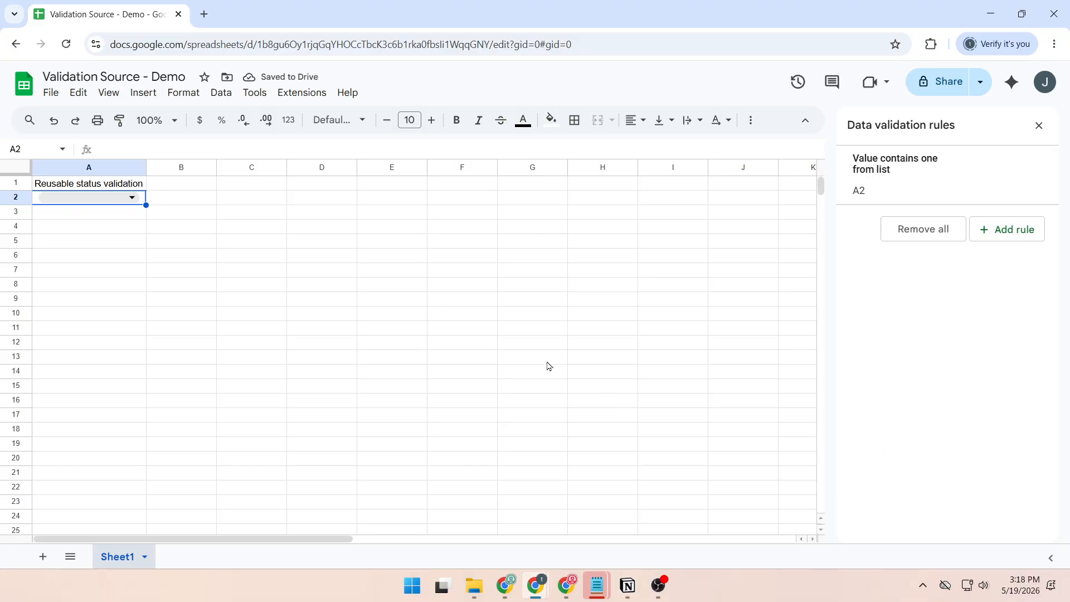
Step: Create a second blank spreadsheet in a new browser tab, named "Project Tracker - Demo", and dismiss the pre-built tables suggestions
left_click(209, 16)
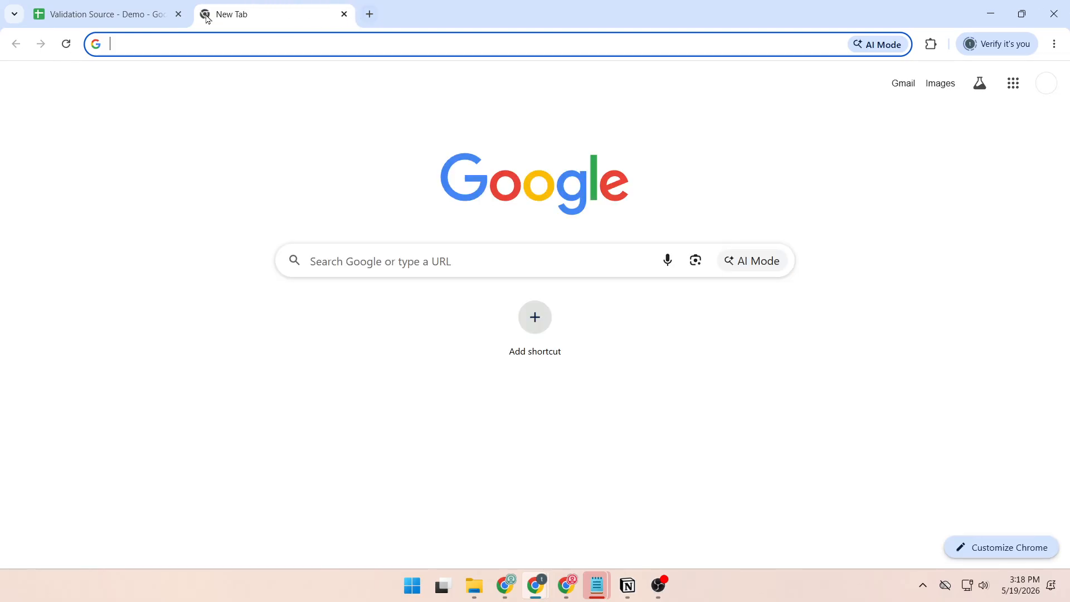
type("she")
key("Return")
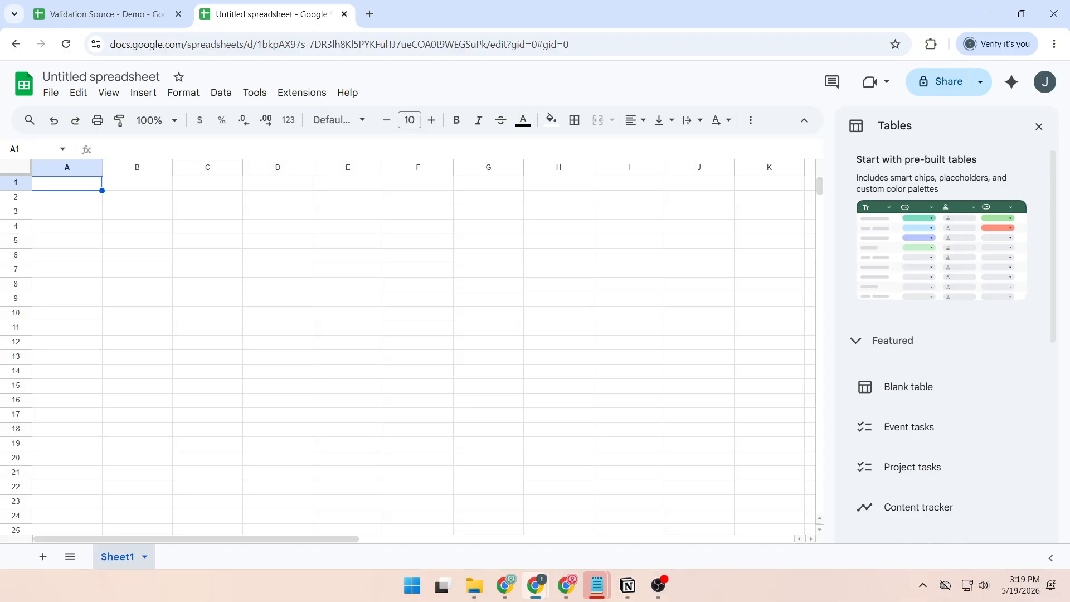
left_click(97, 76)
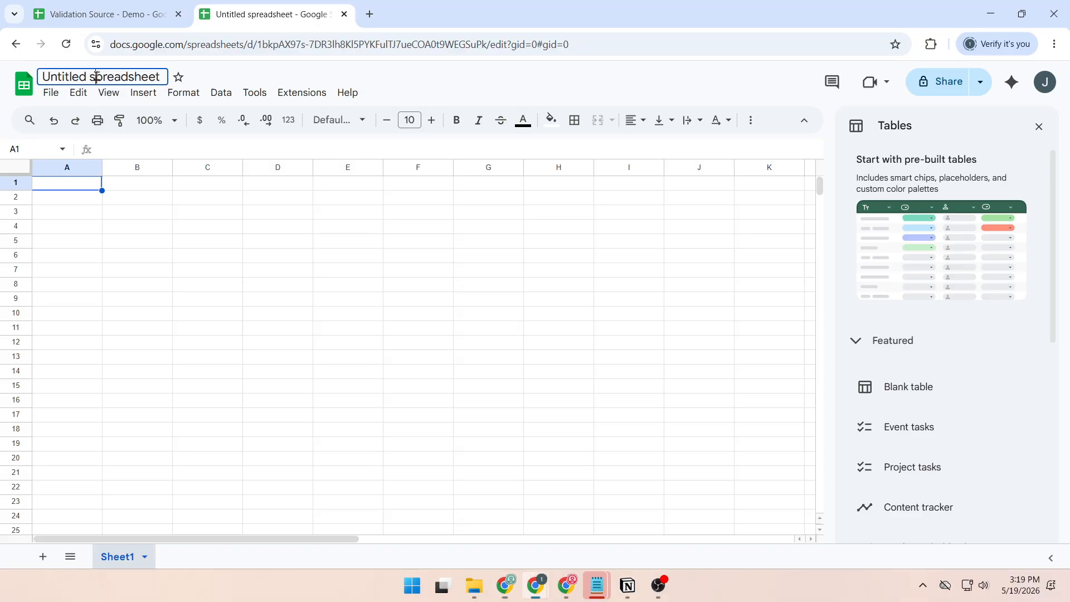
type("Project Tracker - Demo")
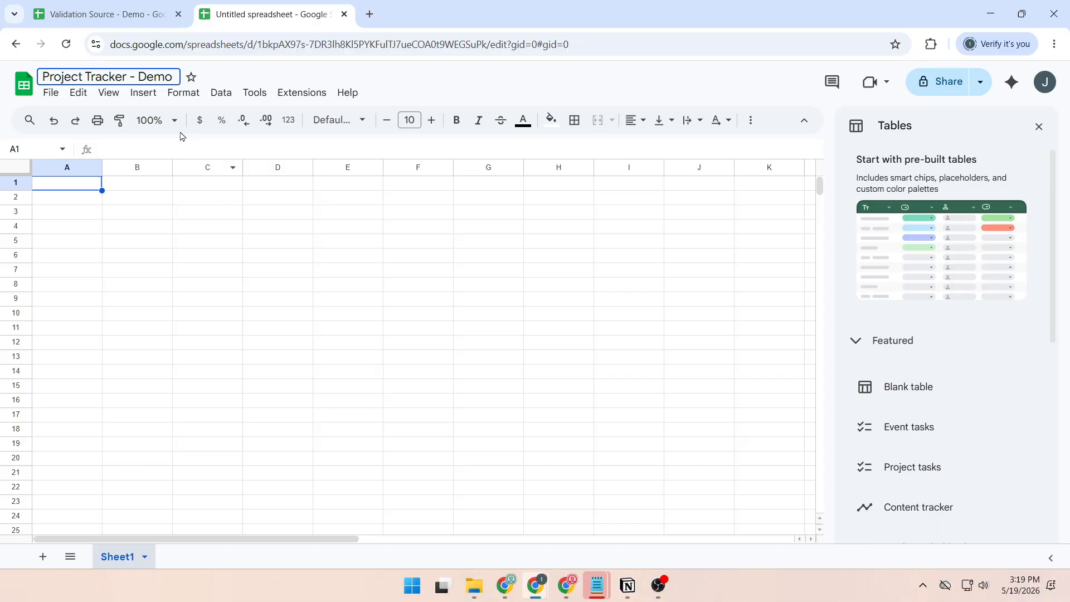
key("Return")
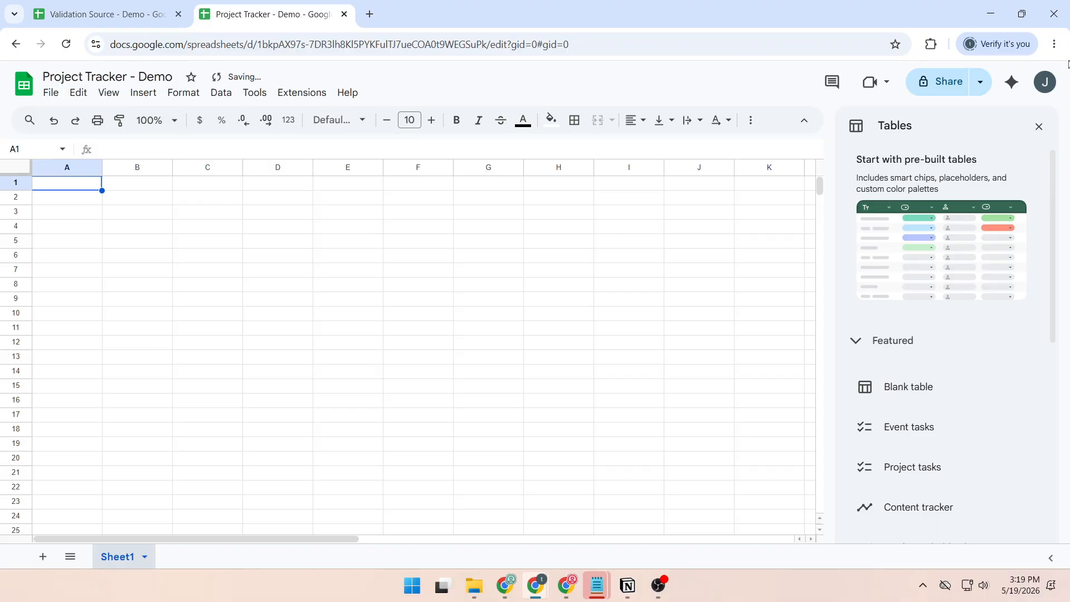
left_click(1038, 126)
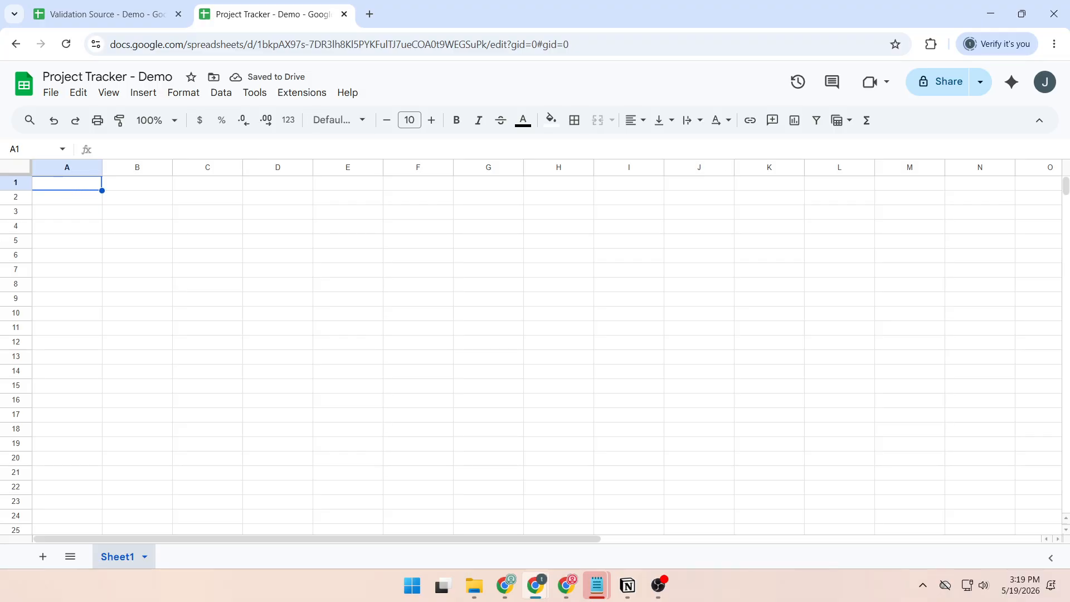
Step: Fill A1:C5 with headers Task, Owner, Status and the tasks Kickoff plan, Budget review, Vendor approval and Launch checklist with their owners, leaving statuses blank
key("alt+Tab")
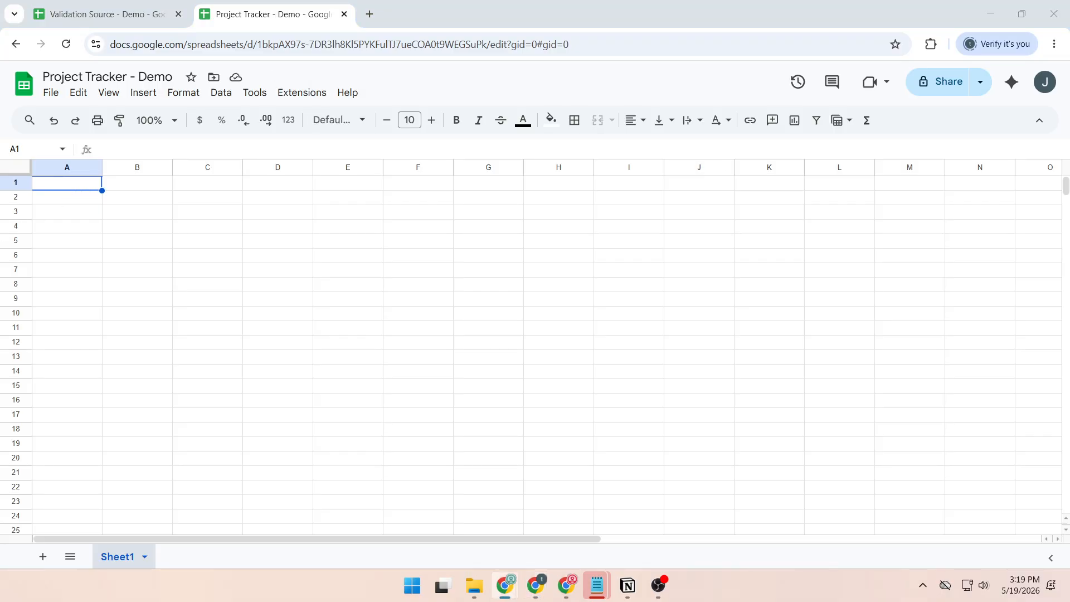
left_click(85, 190)
type("Task\tOwner\tStatus Kickoff plan\tMaya\t Budget review\tLeo\t Vendor approval\tPriya\t Launch checklist\tNoor")
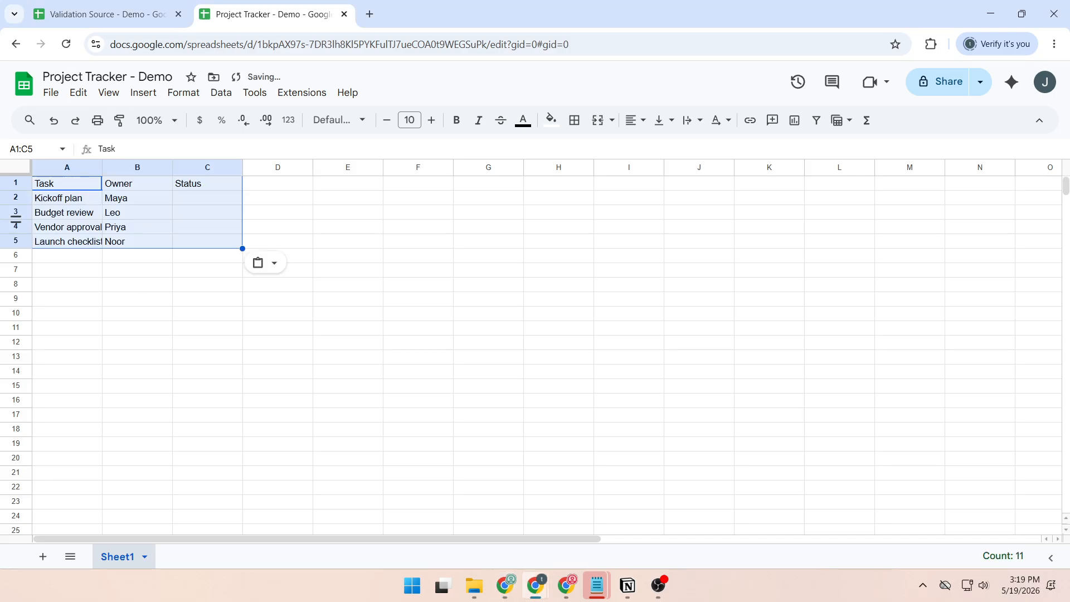
key("alt+Tab")
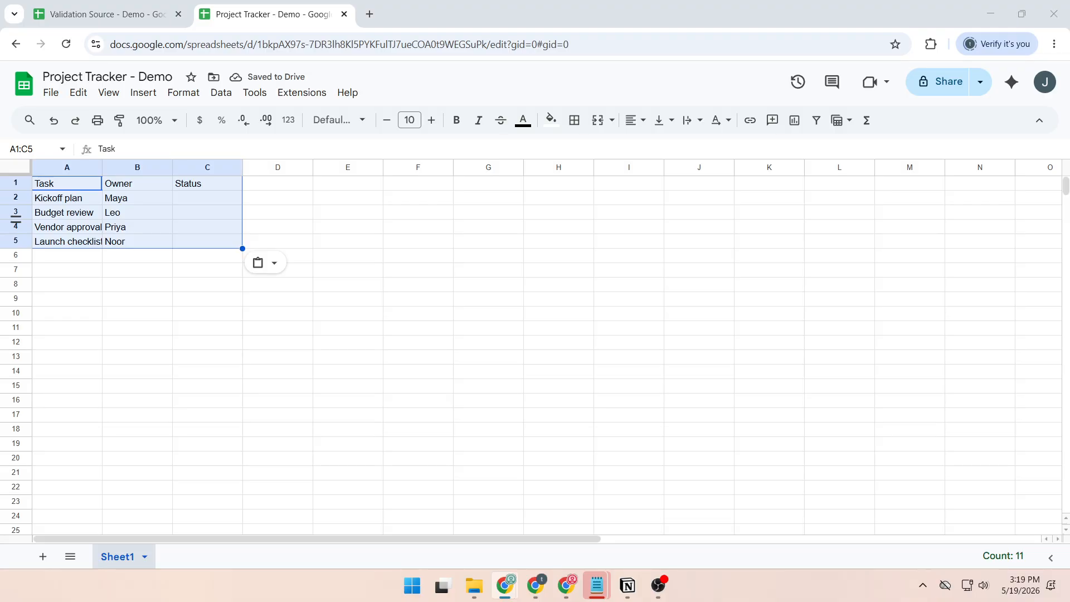
left_click(195, 329)
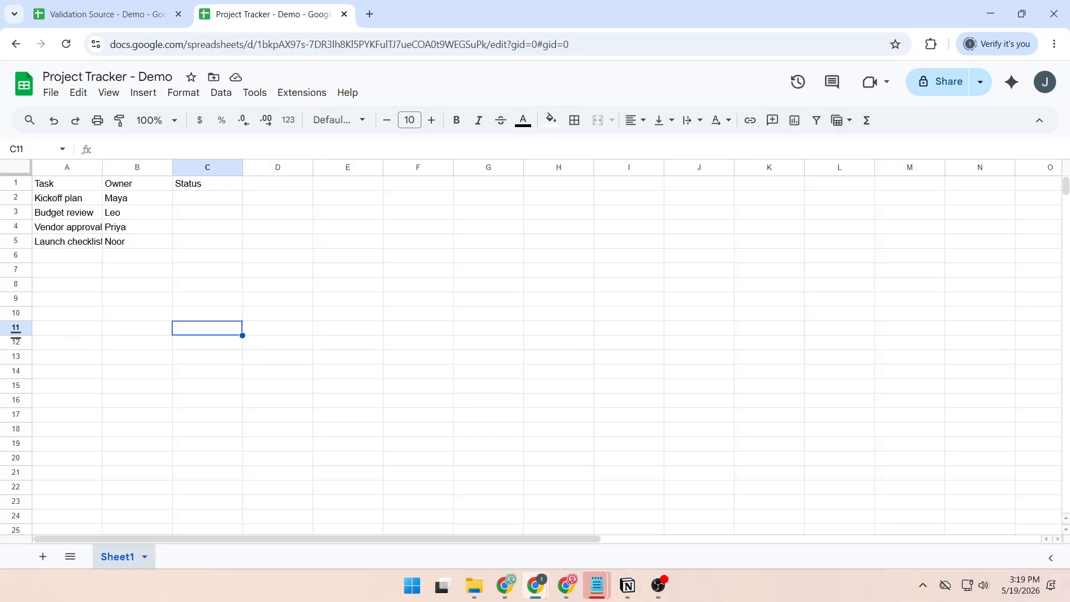
Step: Copy the dropdown cell A2 from the Validation Source spreadsheet into cell C2 of the Project Tracker spreadsheet
left_click(110, 21)
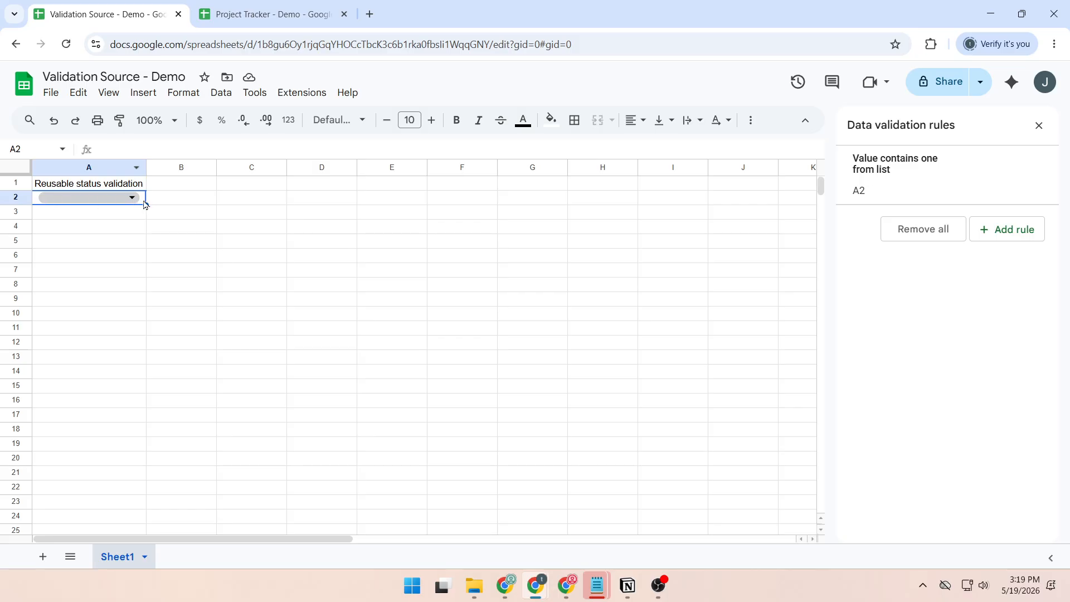
left_click(184, 203)
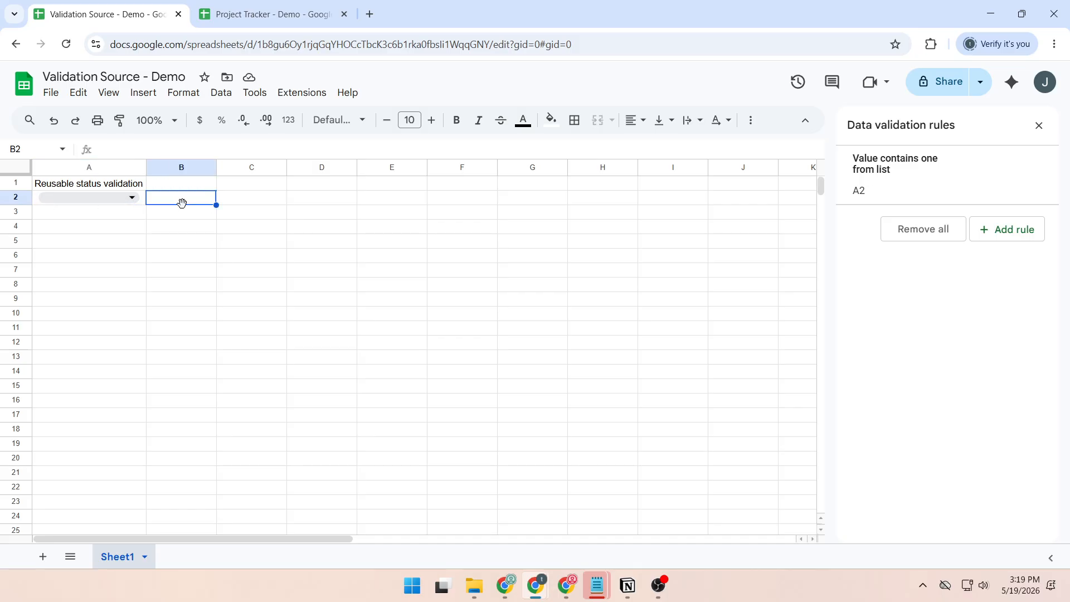
left_click(142, 204)
key("ctrl+c")
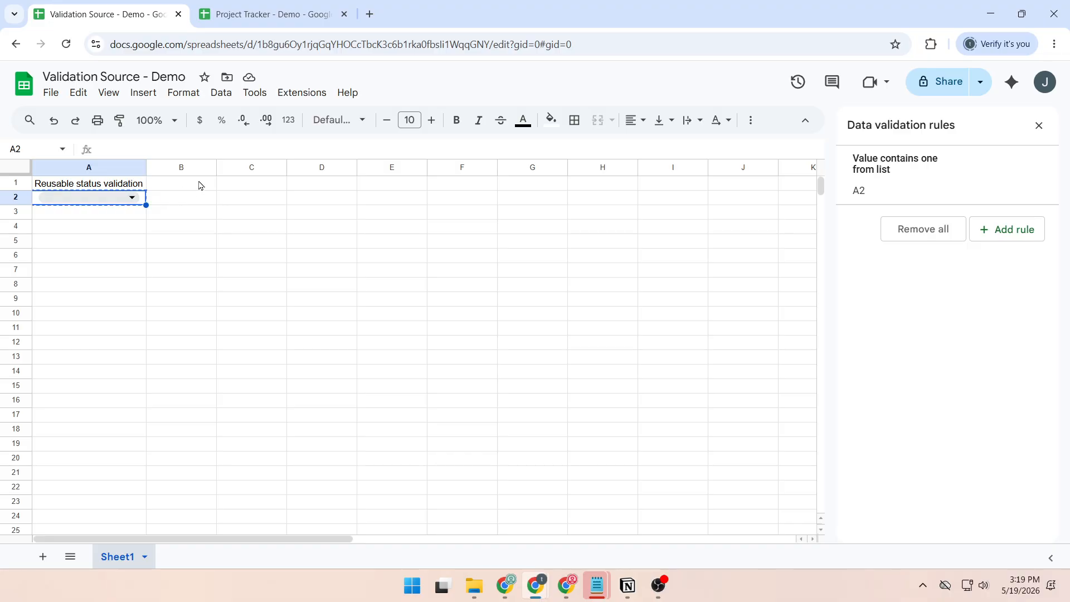
left_click(273, 15)
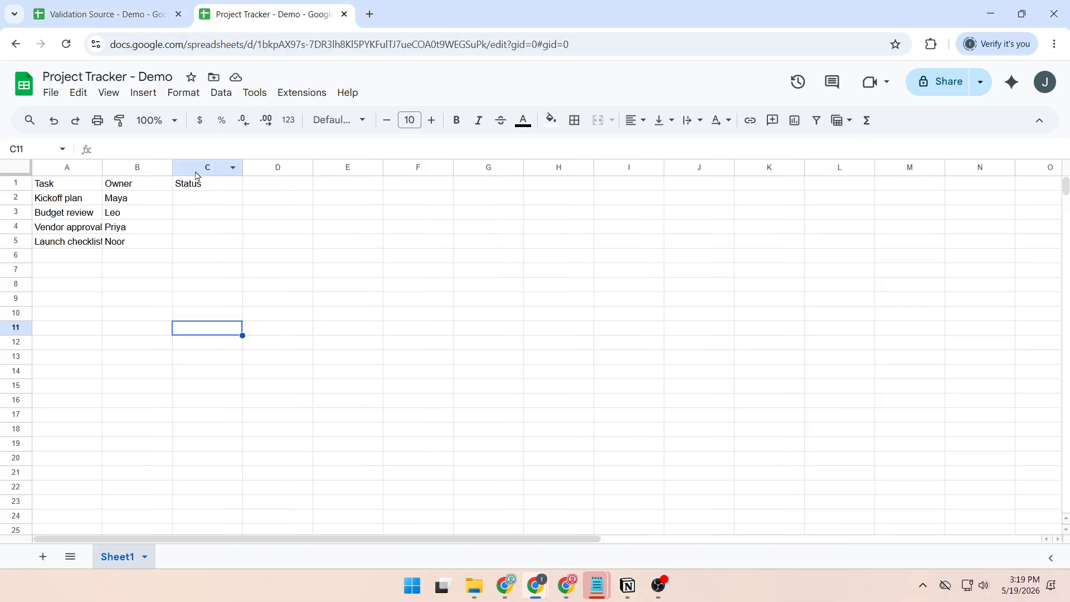
left_click(209, 203)
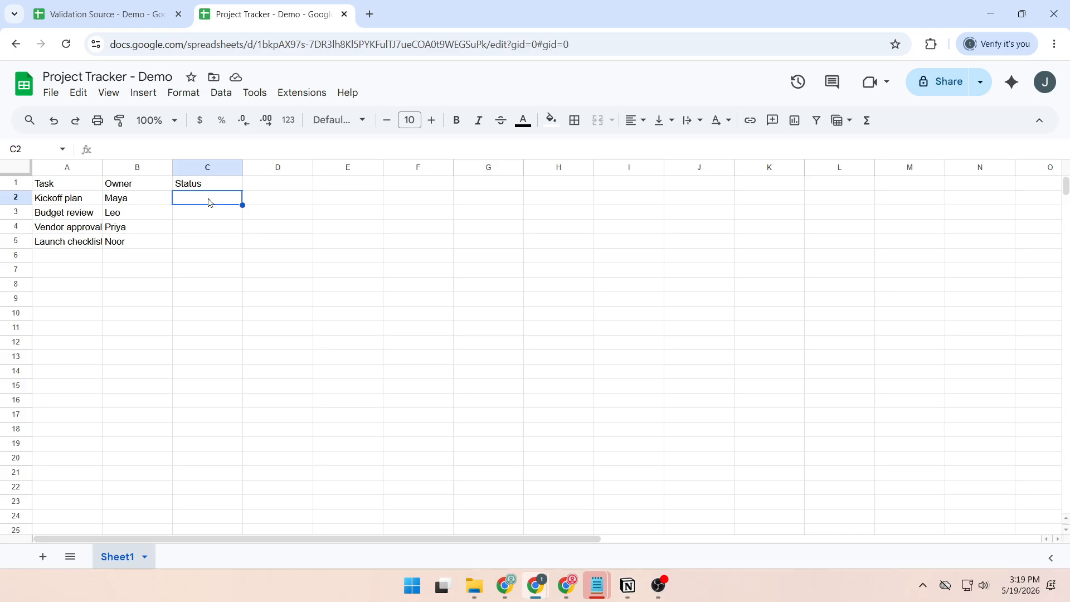
key("ctrl+v")
Step: Set the Kickoff plan status in C2 to In progress and fit column C to its contents
left_click(221, 201)
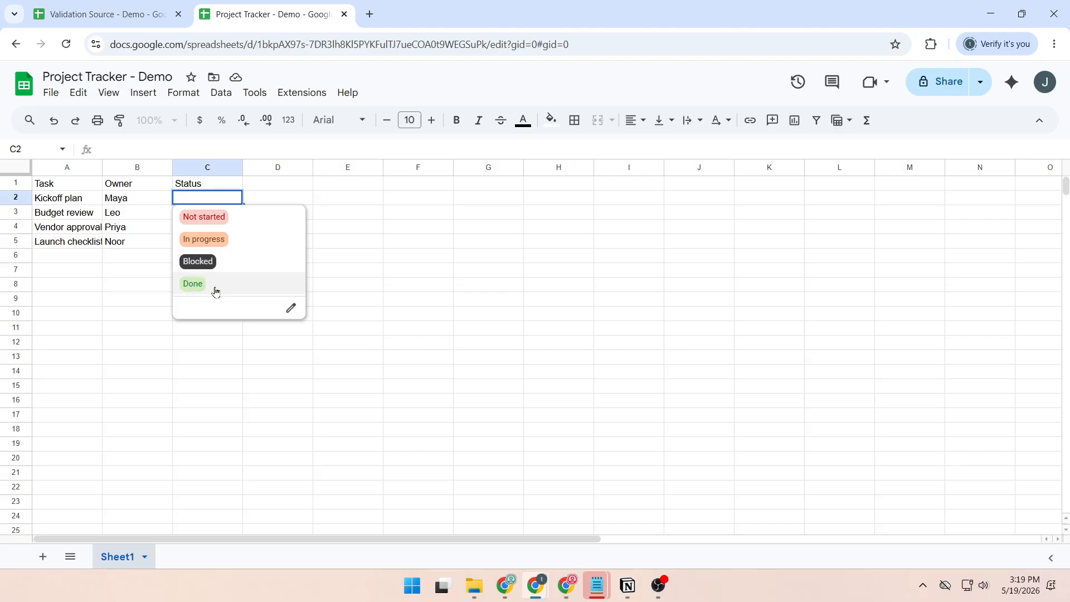
left_click(232, 250)
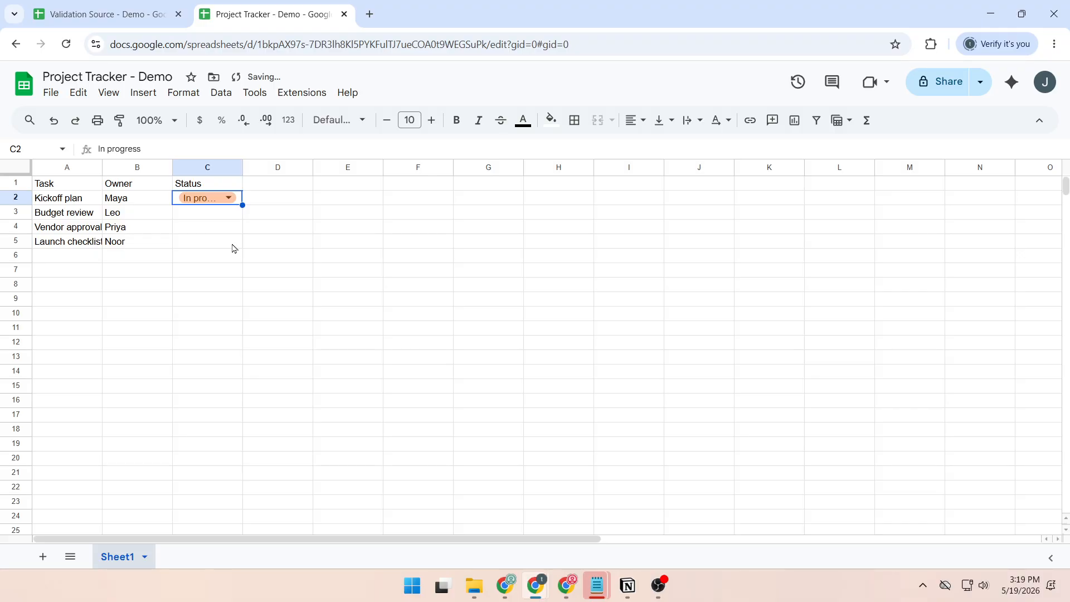
double_click(242, 167)
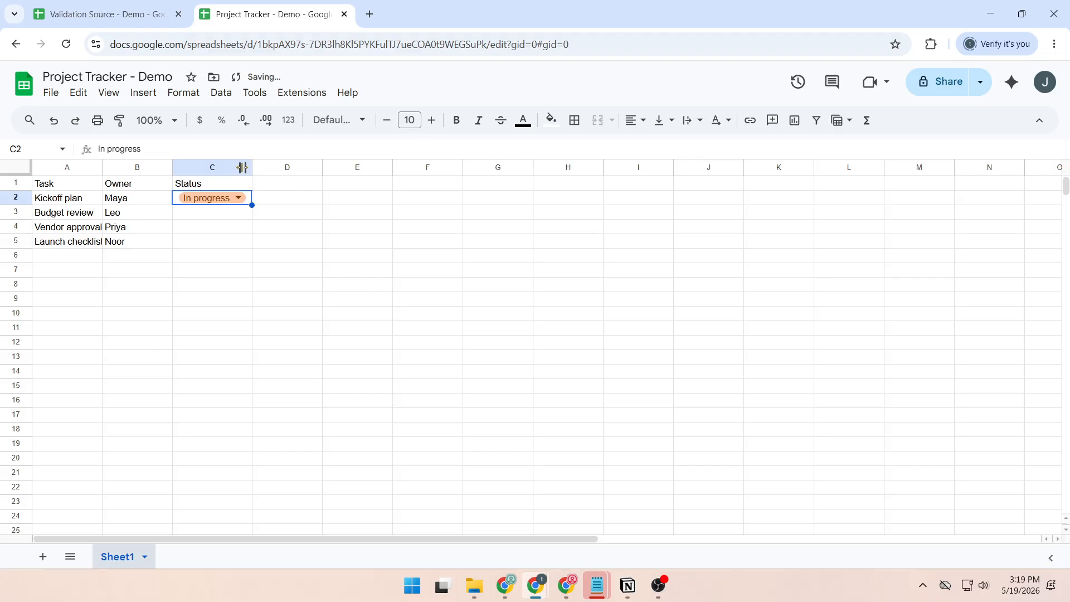
Step: Examine the options and colors offered by the pasted status dropdown in C2
left_click(212, 218)
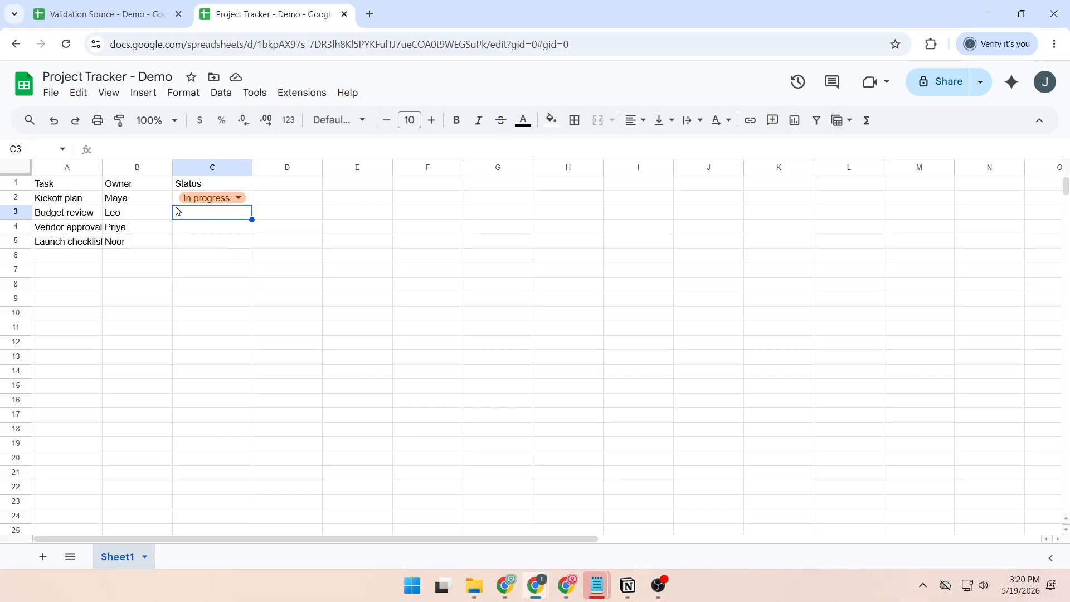
left_click(201, 197)
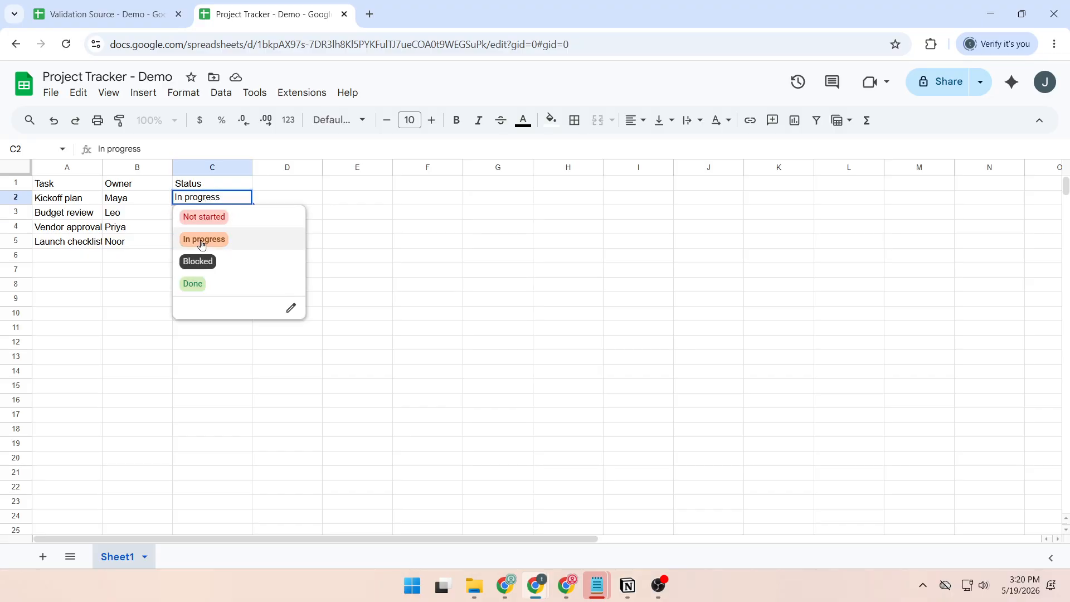
left_click(358, 276)
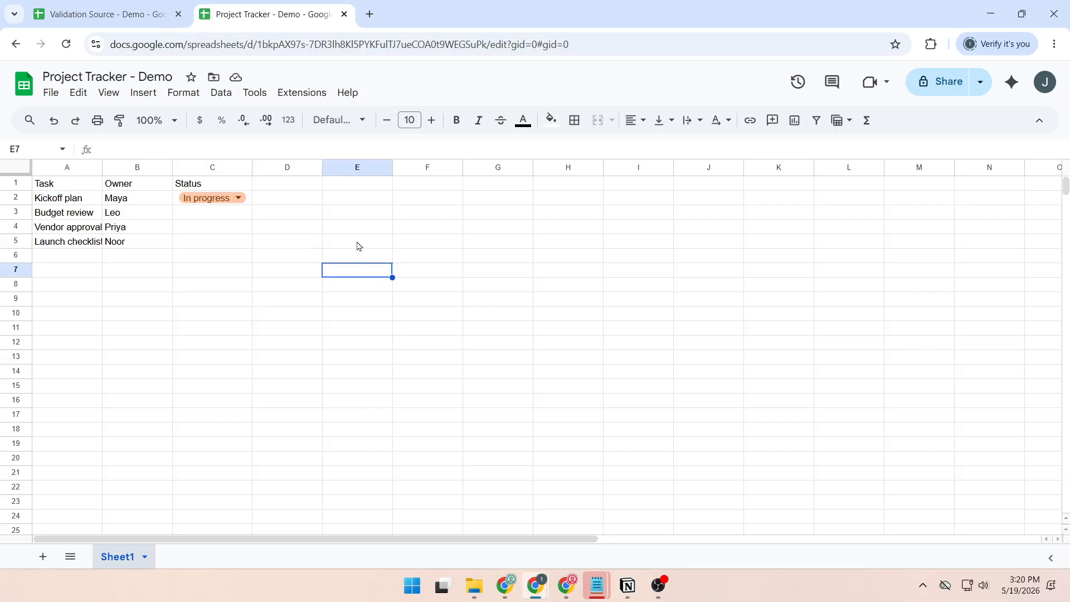
Step: Switch back to the Validation Source spreadsheet
left_click(161, 14)
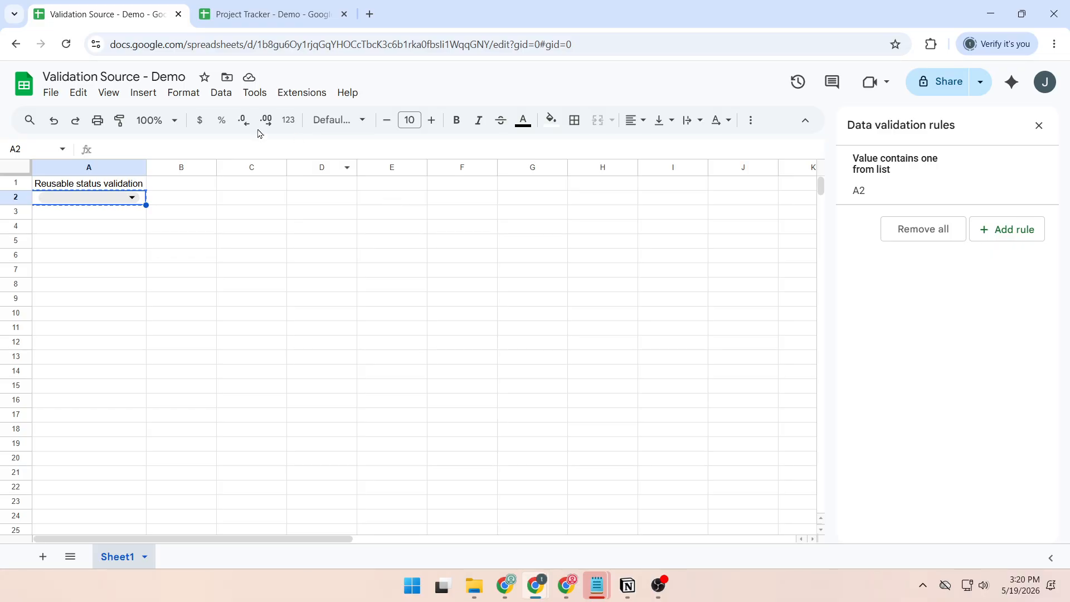